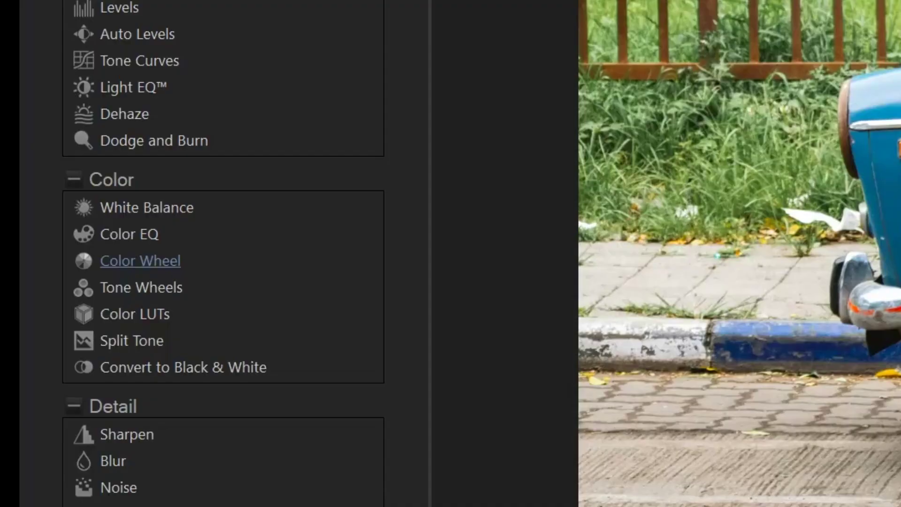
click(141, 260)
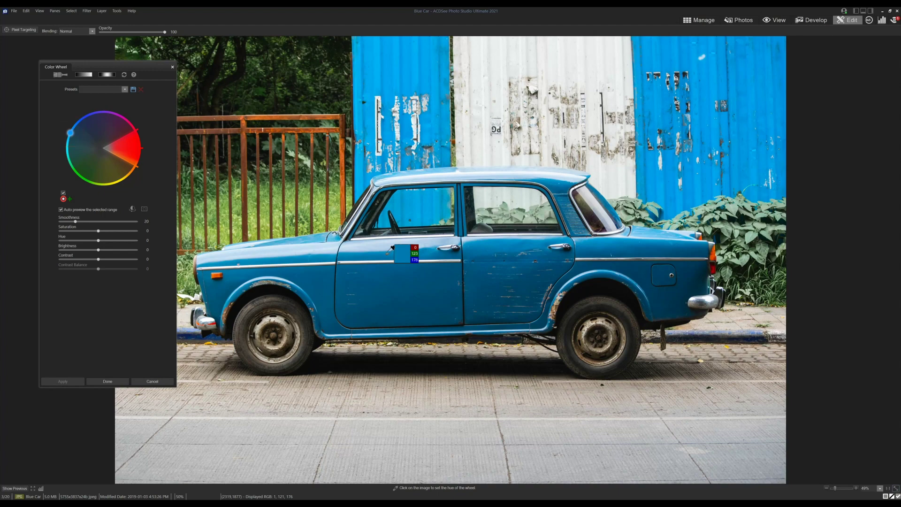
Sample the car door's blue, then the fence, then the door again to centre the hue range on blue
click(387, 254)
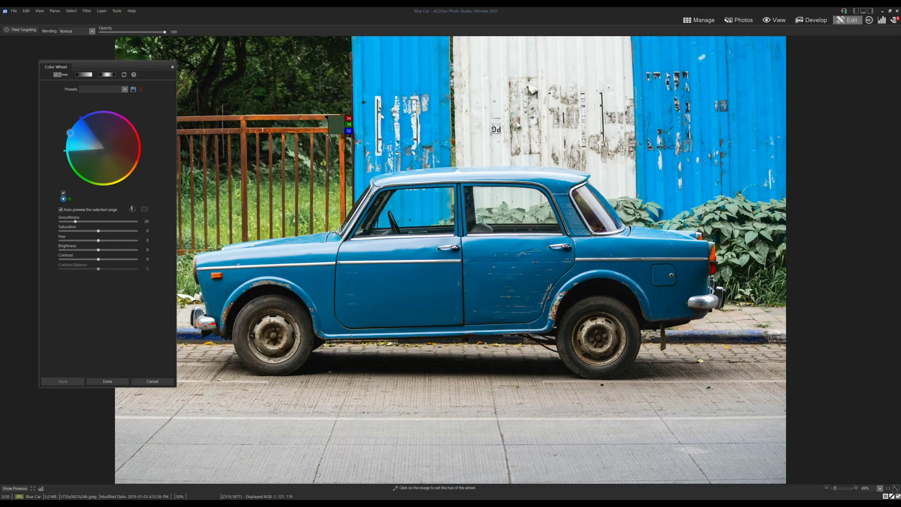
click(320, 118)
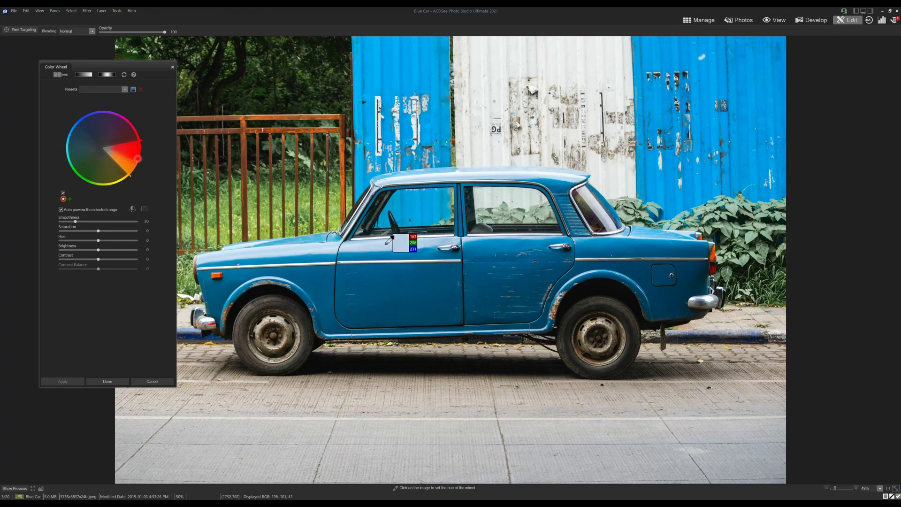
click(397, 252)
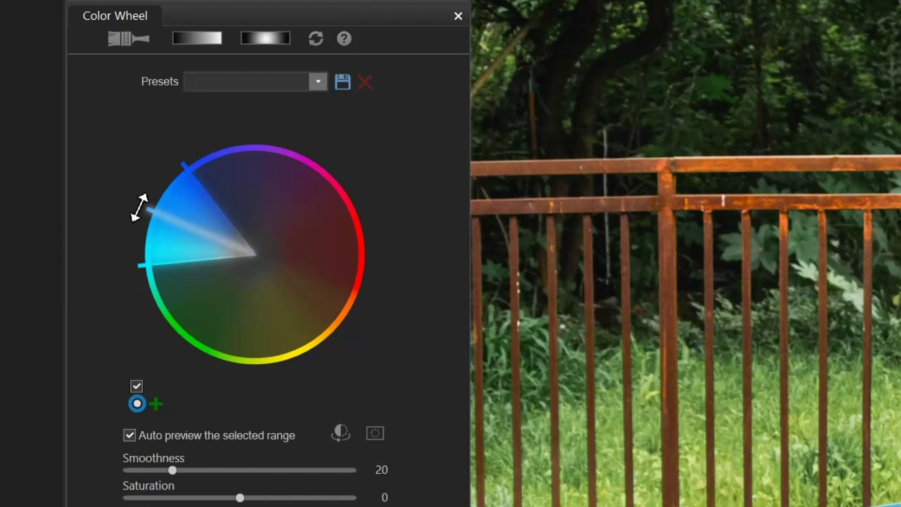
Rotate and stretch the hue wedge so it spans blue through cyan and green to yellow
drag(140, 206, 172, 175)
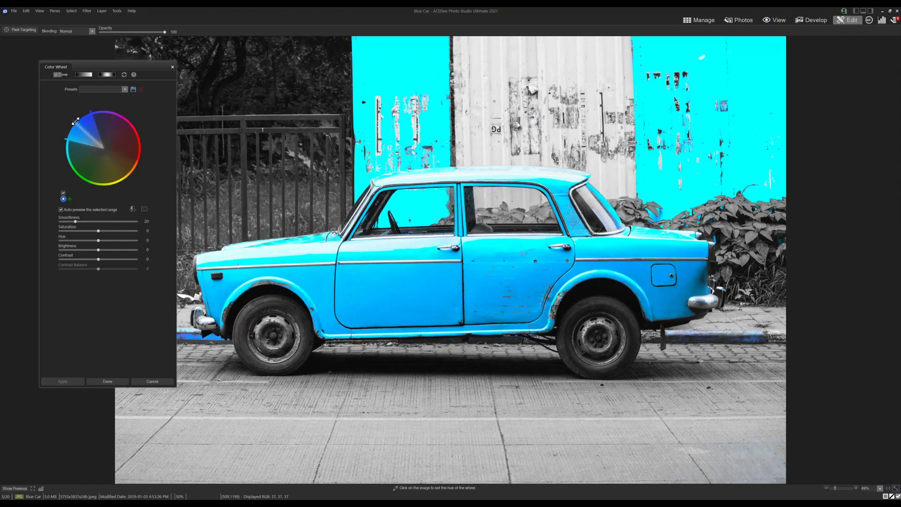
drag(75, 121, 133, 145)
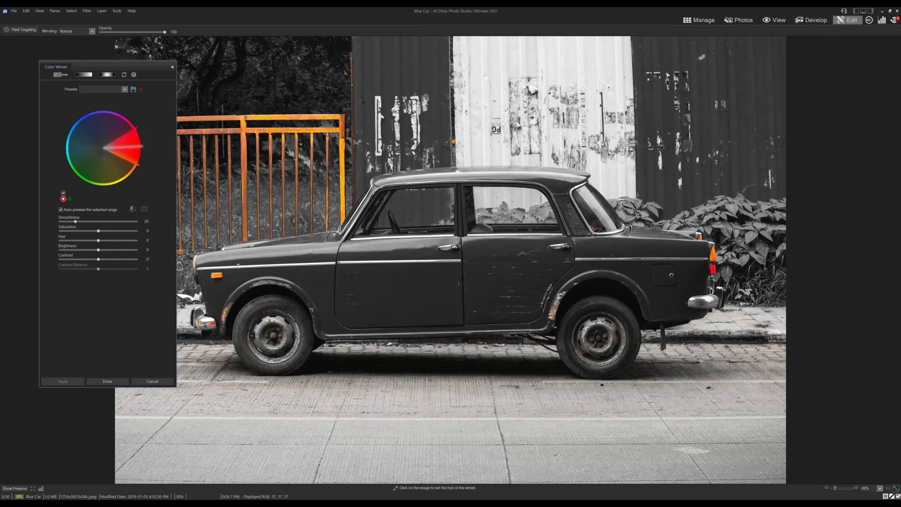
drag(136, 159, 124, 146)
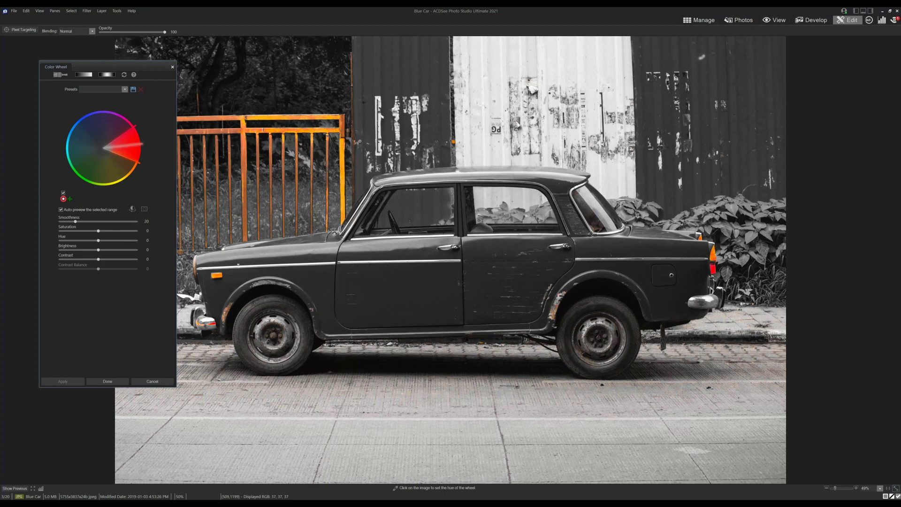
drag(125, 145, 86, 164)
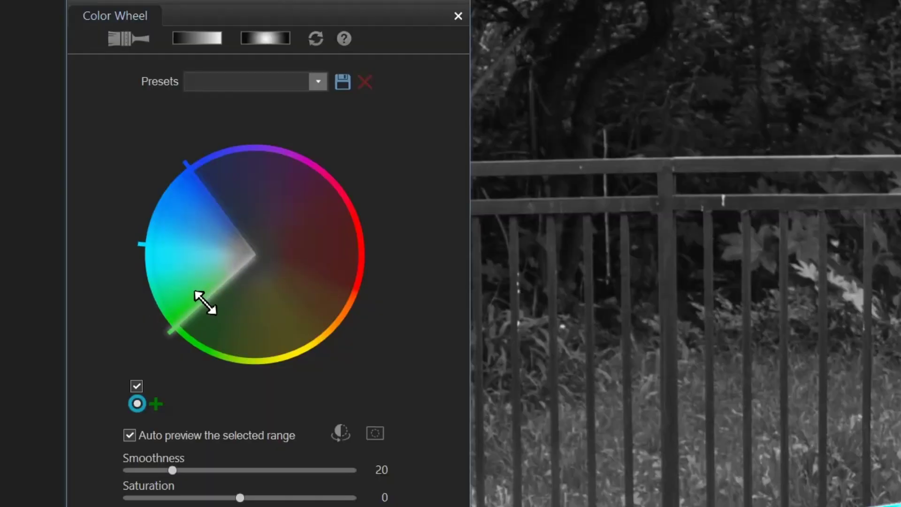
Preview a wider range including greens and yellows, then shrink it back to blue and cyan
drag(205, 303, 299, 305)
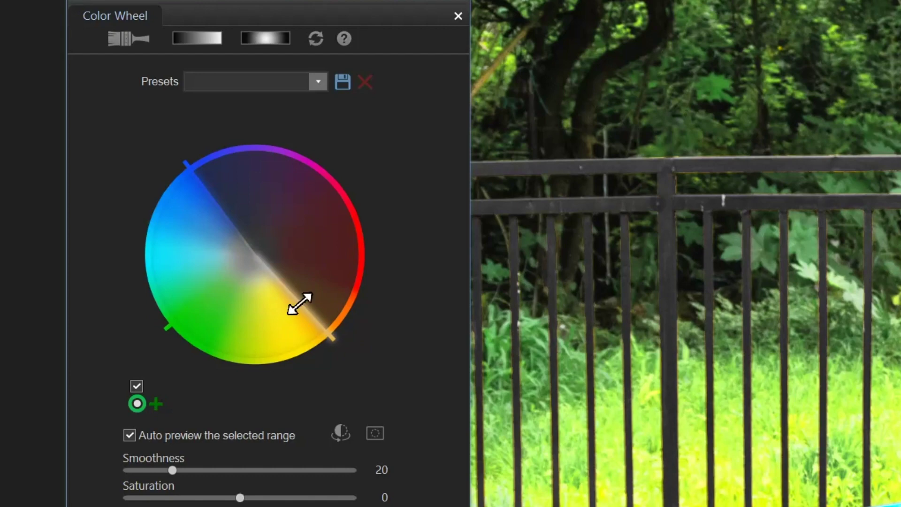
drag(296, 301, 197, 261)
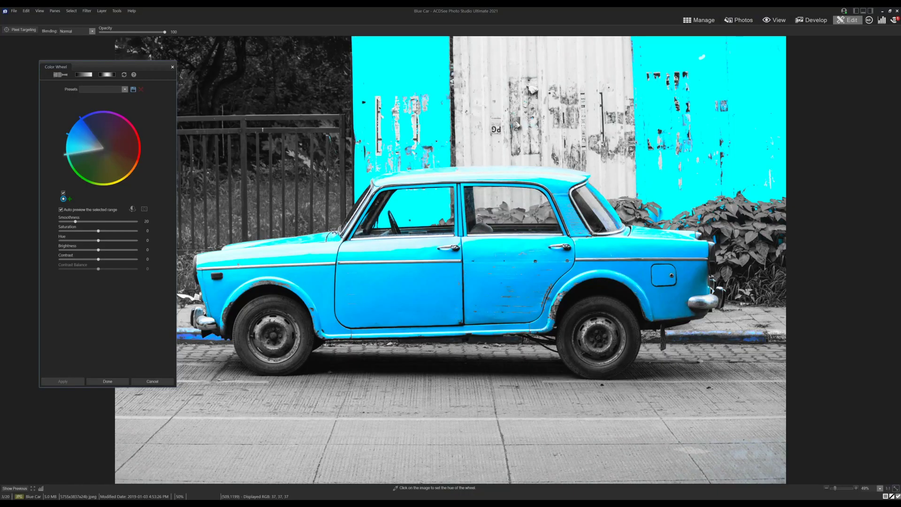
drag(81, 146, 80, 146)
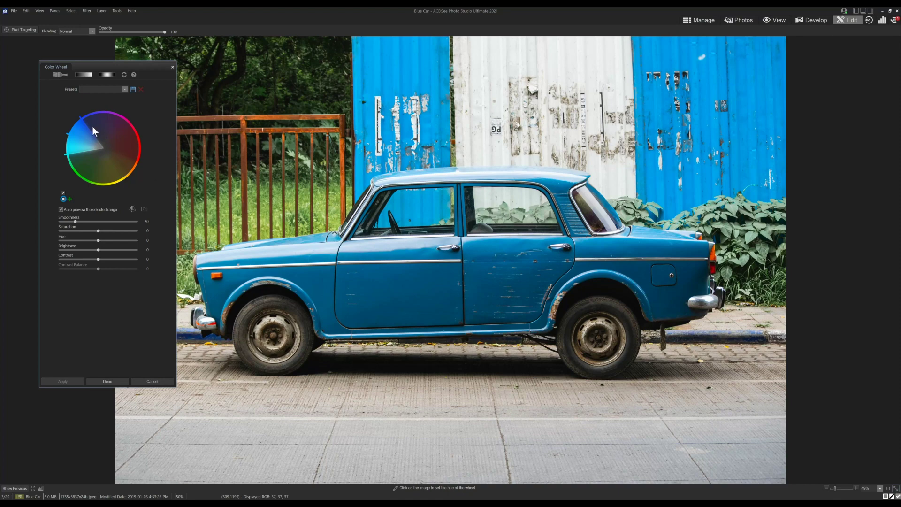
Trim the blue-cyan wedge's inner and outer edges so saturated blues cover the car and wall panels
drag(82, 118, 101, 147)
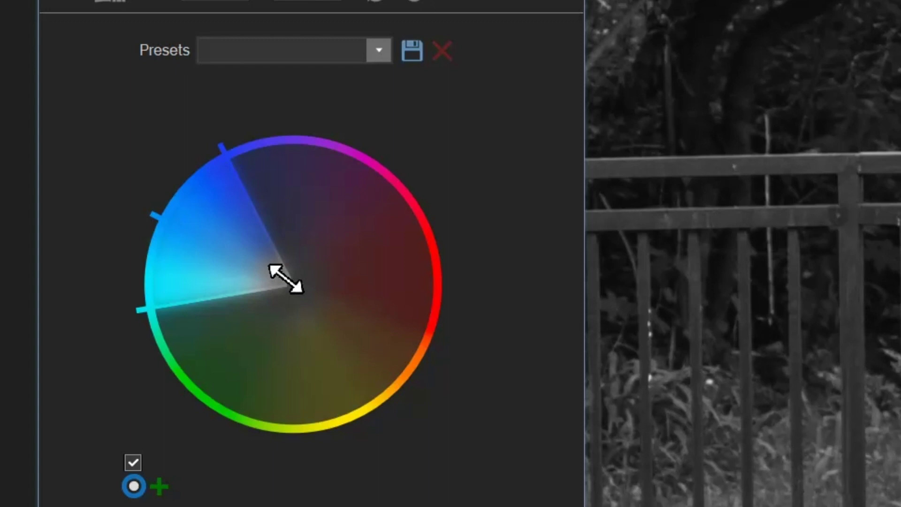
drag(286, 279, 218, 228)
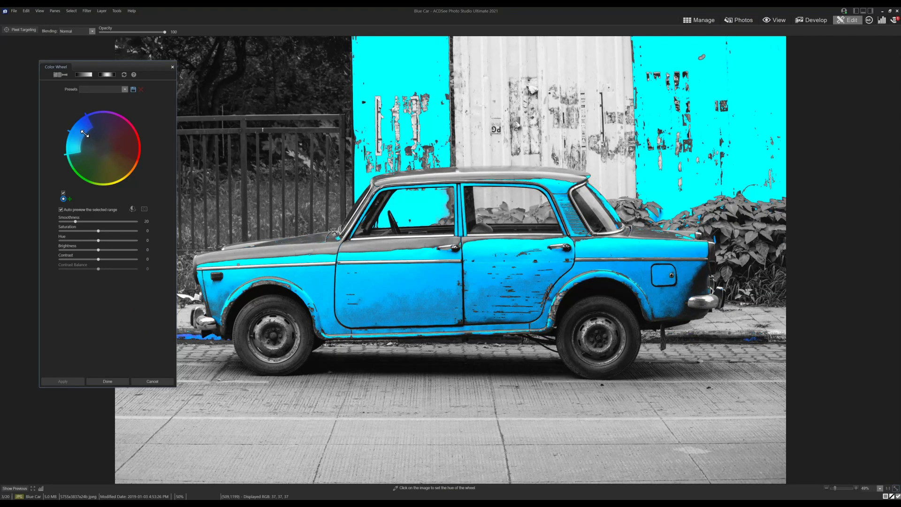
drag(84, 134, 85, 133)
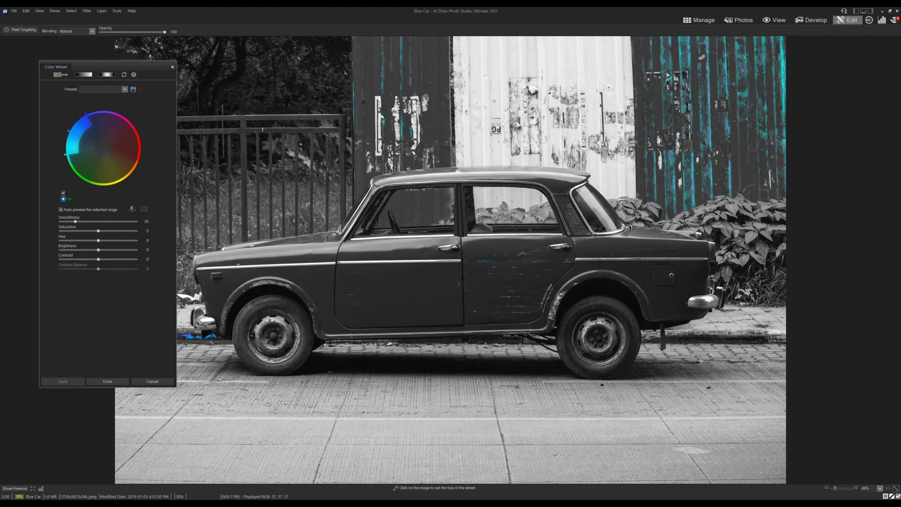
mouse_move(85, 134)
mouse_down()
mouse_move(98, 142)
mouse_move(82, 129)
mouse_up()
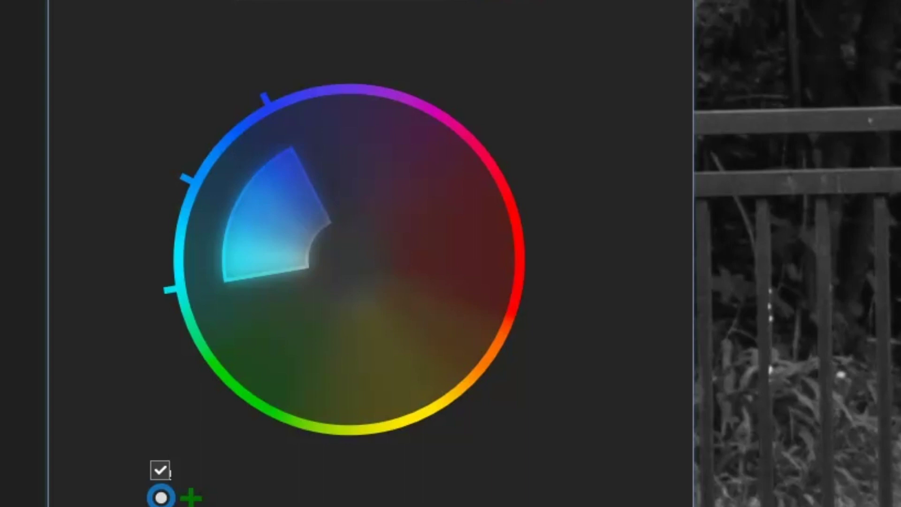
drag(253, 183, 296, 198)
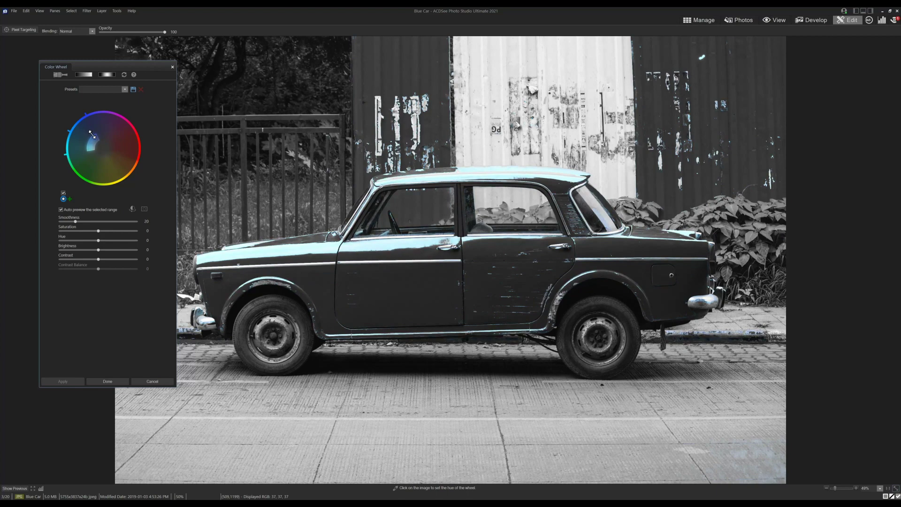
drag(92, 135, 87, 130)
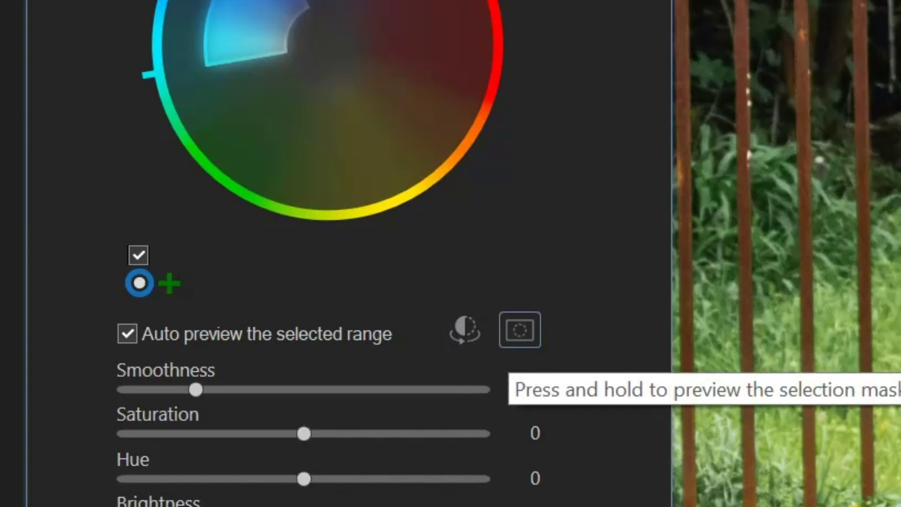
click(471, 325)
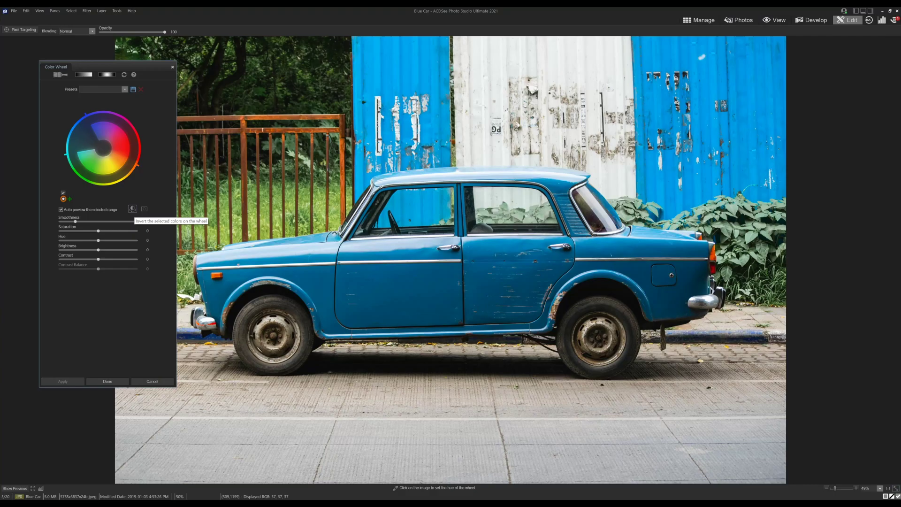
click(134, 209)
click(134, 208)
click(133, 209)
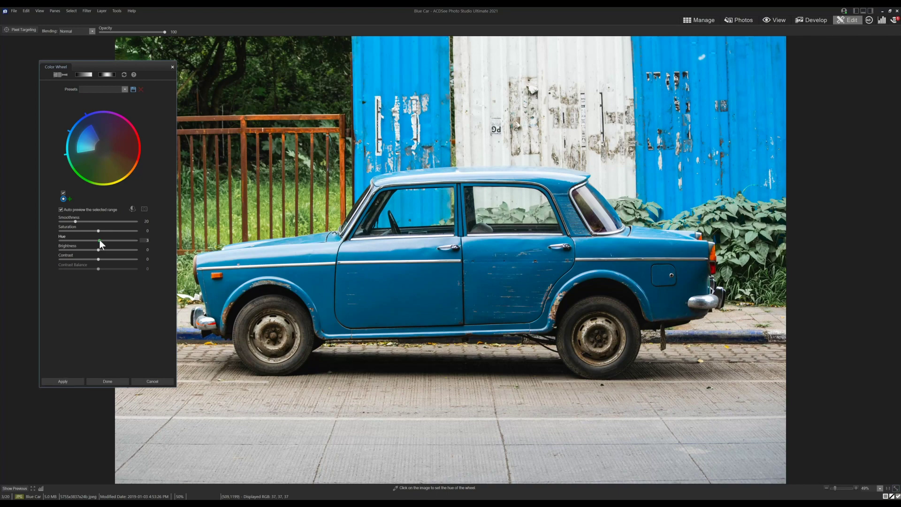
Set the blue-cyan range's Hue to 39 and Saturation to 16, turning it purple
drag(100, 241, 102, 240)
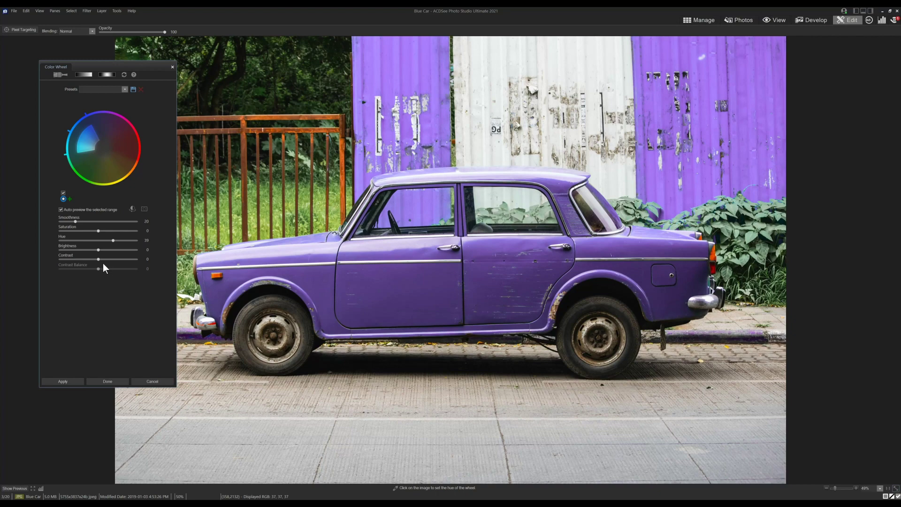
drag(98, 231, 102, 231)
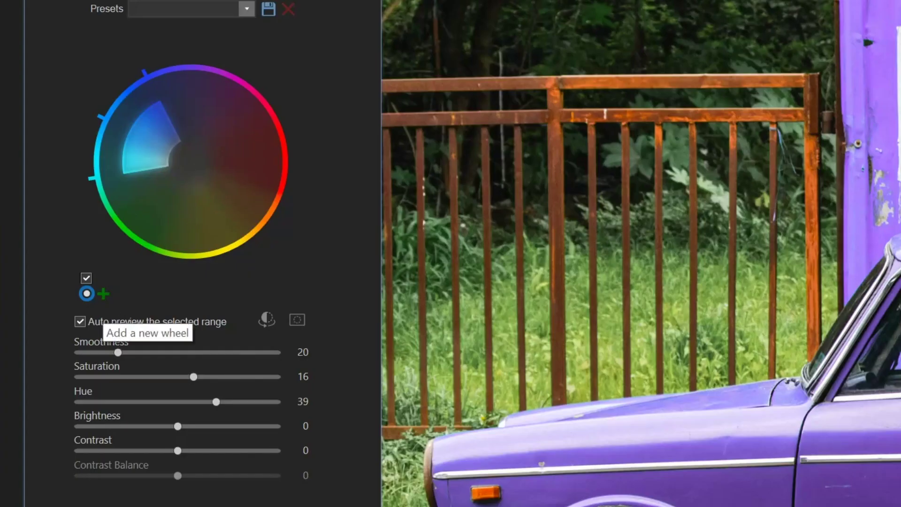
click(103, 294)
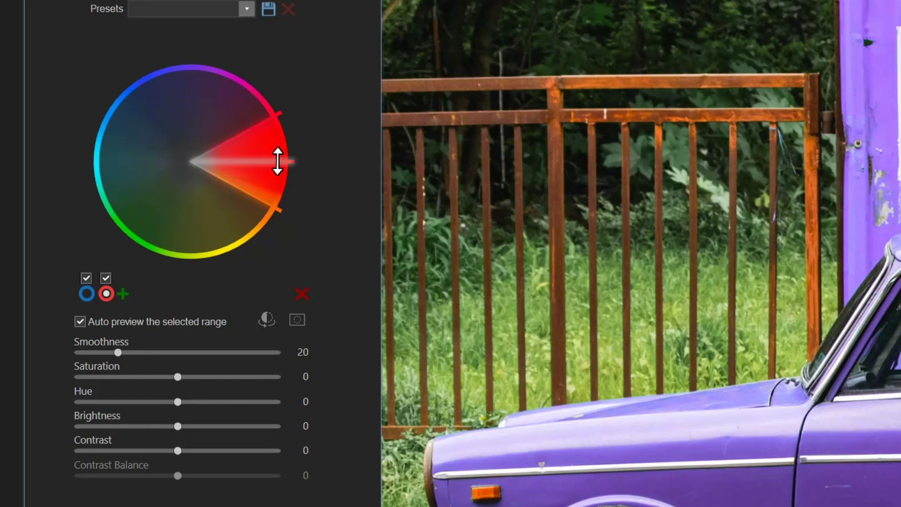
drag(277, 161, 267, 100)
click(123, 294)
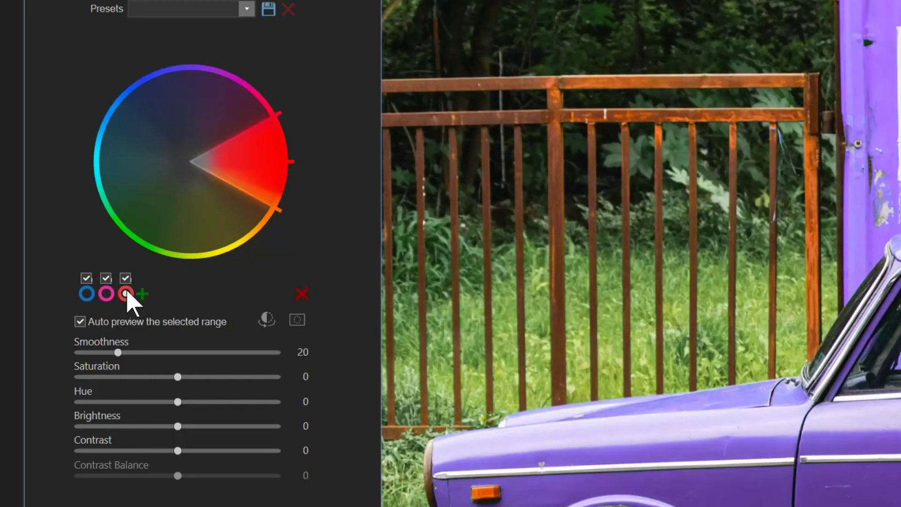
drag(277, 155, 241, 258)
click(125, 277)
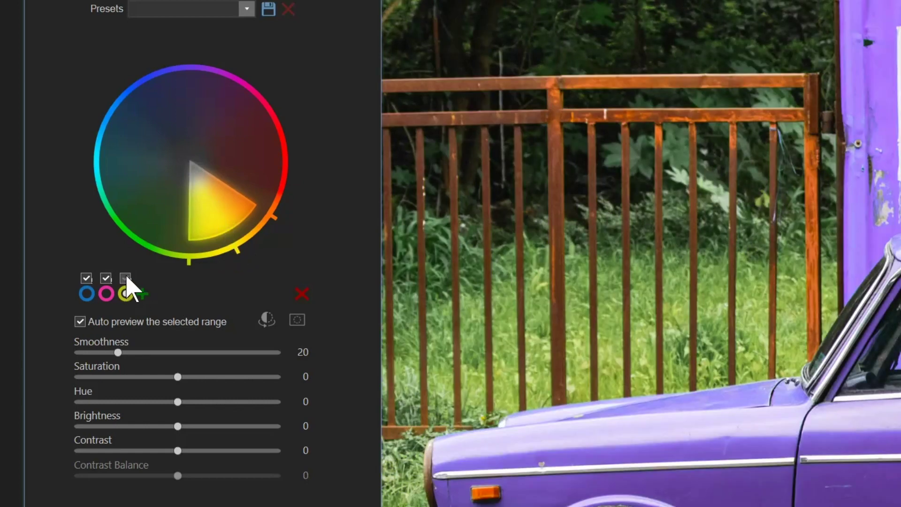
click(106, 278)
click(106, 278)
click(125, 278)
mouse_move(231, 252)
mouse_down()
mouse_move(147, 243)
mouse_move(123, 187)
mouse_move(134, 174)
mouse_move(146, 196)
mouse_move(184, 205)
mouse_move(233, 196)
mouse_up()
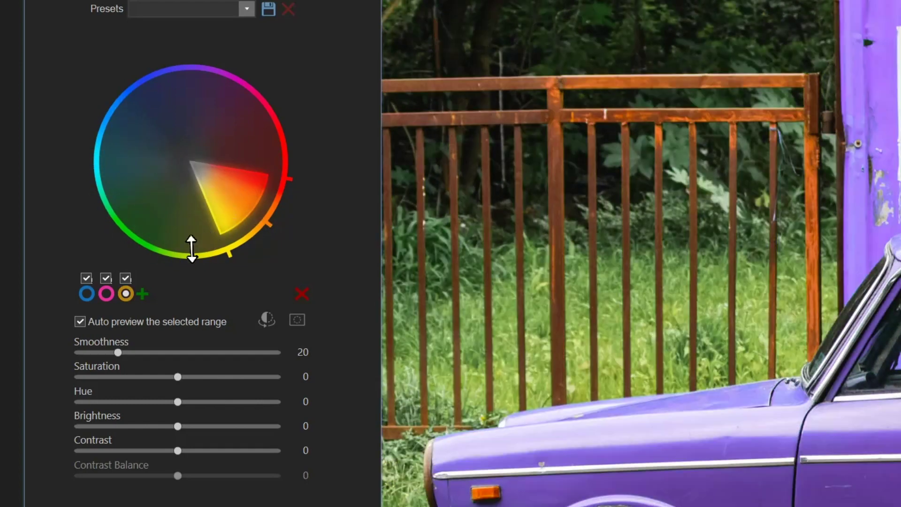
click(303, 295)
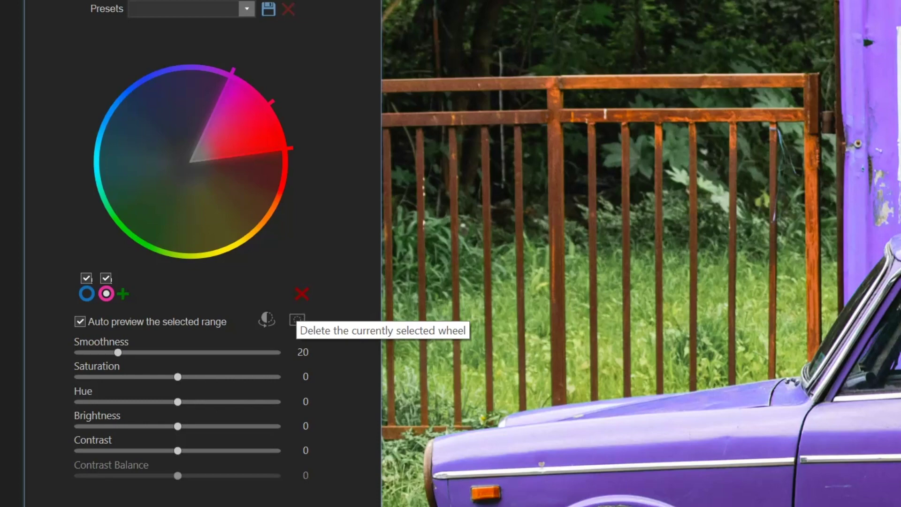
click(301, 294)
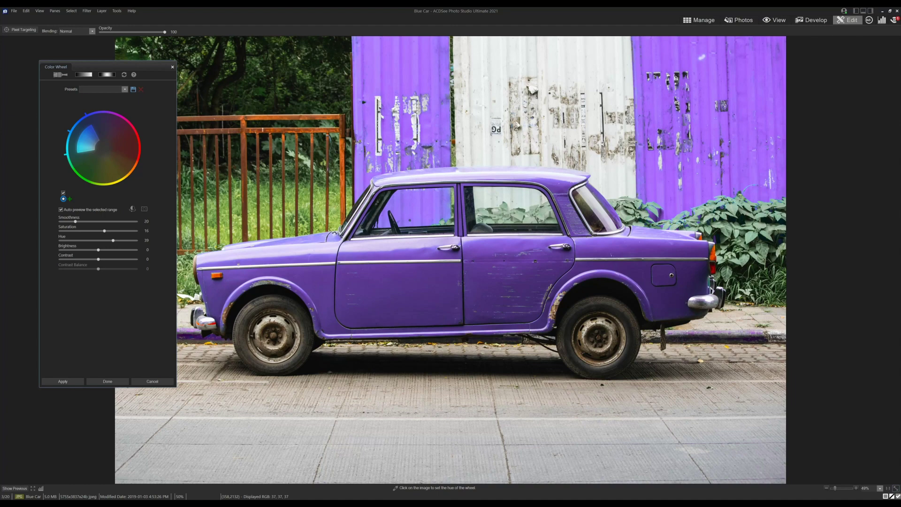
Switch to the Edit Brush with a wider nib and paint purple onto the car's front and rear doors
click(61, 75)
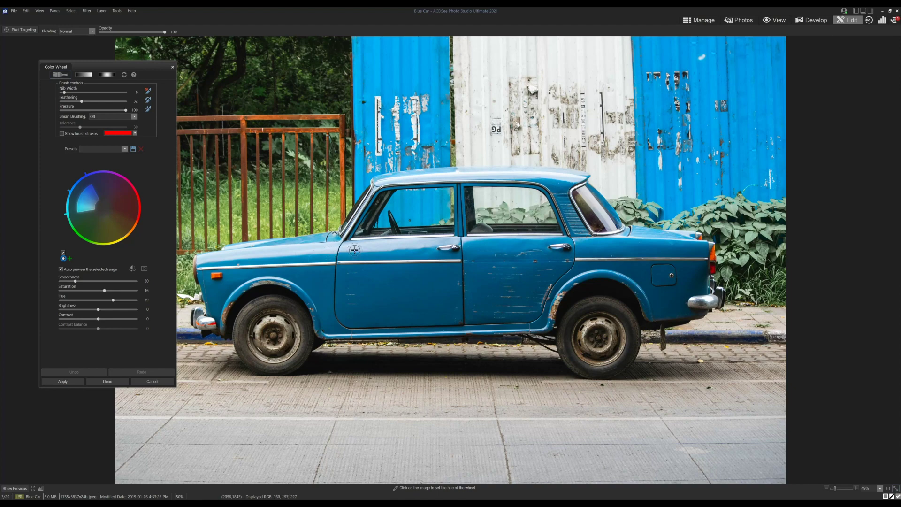
drag(64, 92, 70, 93)
scroll(359, 268, down, 1)
mouse_move(359, 268)
mouse_down()
mouse_move(444, 273)
mouse_move(401, 292)
mouse_move(480, 323)
mouse_move(526, 327)
mouse_move(562, 259)
mouse_move(433, 323)
mouse_move(315, 302)
mouse_move(363, 296)
mouse_move(354, 305)
mouse_move(259, 282)
mouse_move(221, 318)
mouse_move(202, 262)
mouse_move(320, 240)
mouse_move(341, 273)
mouse_move(260, 272)
mouse_move(449, 248)
mouse_move(467, 230)
mouse_move(459, 235)
mouse_move(458, 179)
mouse_move(442, 172)
mouse_move(458, 154)
mouse_move(445, 177)
mouse_move(377, 182)
mouse_move(457, 179)
mouse_move(392, 183)
mouse_move(493, 255)
mouse_move(563, 236)
mouse_move(557, 250)
mouse_move(561, 178)
mouse_move(577, 170)
mouse_move(488, 180)
mouse_up()
Paint the purple recolour over the roof's rear section and the trunk
scroll(464, 230, down, 3)
scroll(380, 182, up, 4)
scroll(549, 192, down, 3)
drag(549, 192, 593, 186)
scroll(580, 238, up, 1)
mouse_move(580, 238)
mouse_down()
mouse_move(629, 244)
mouse_move(637, 234)
mouse_move(690, 243)
mouse_move(701, 312)
mouse_move(694, 317)
mouse_move(643, 310)
mouse_move(627, 281)
mouse_move(569, 285)
mouse_move(572, 267)
mouse_move(649, 260)
mouse_move(643, 270)
mouse_move(663, 265)
mouse_move(683, 275)
mouse_move(688, 301)
mouse_move(679, 260)
mouse_move(646, 298)
mouse_up()
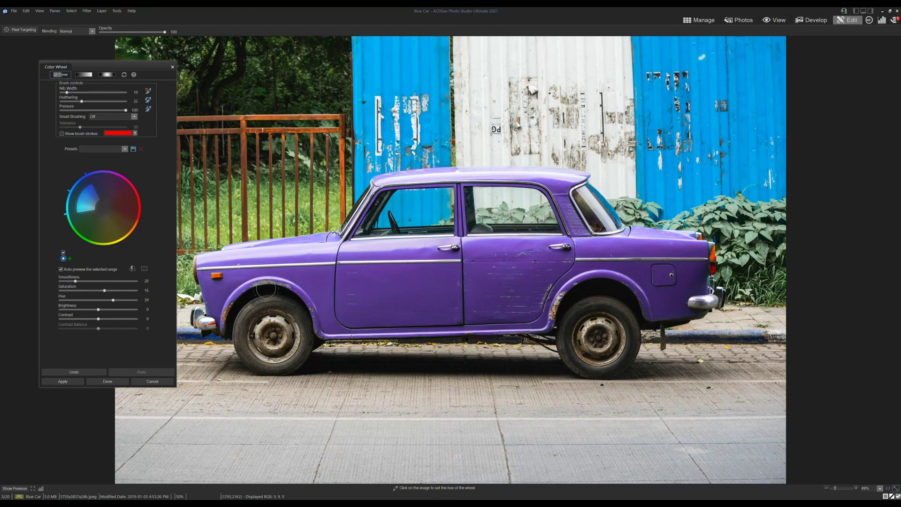